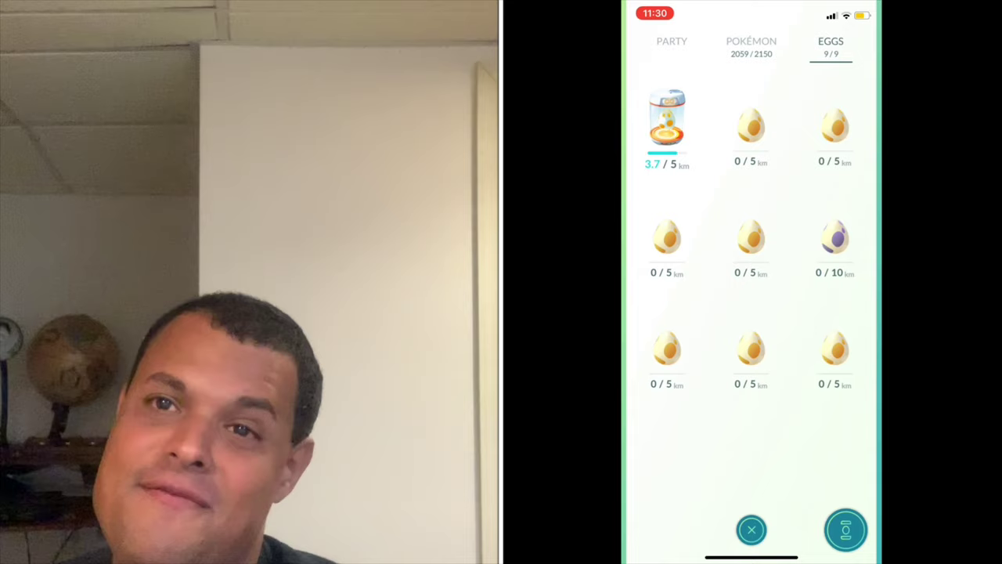
View the 3.79 / 5 km incubating egg's details, then swipe to the 0 / 5 km eggs.
{"action": "left_click", "coordinate": [666, 121]}
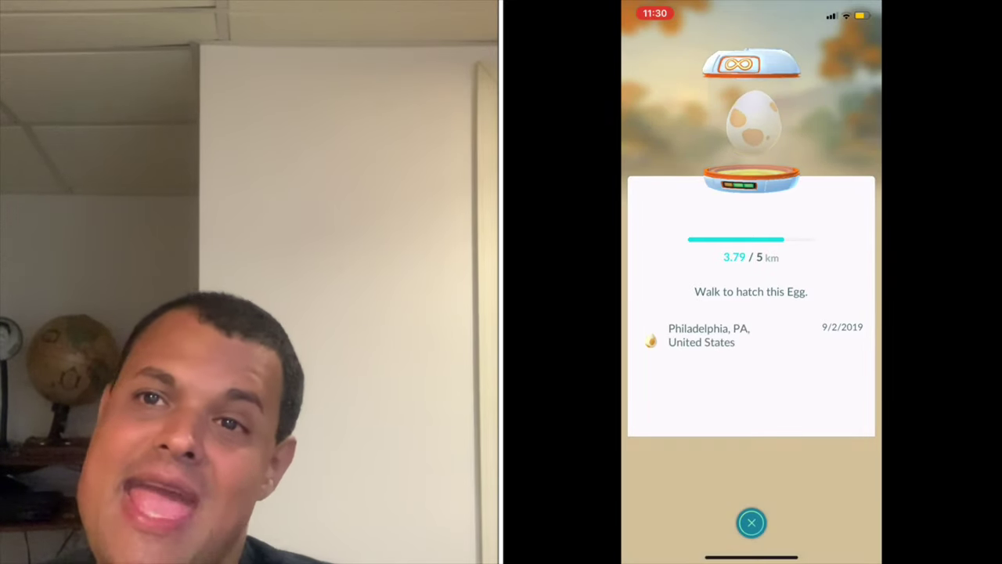
{"action": "left_click_drag", "start_coordinate": [815, 314], "coordinate": [673, 313]}
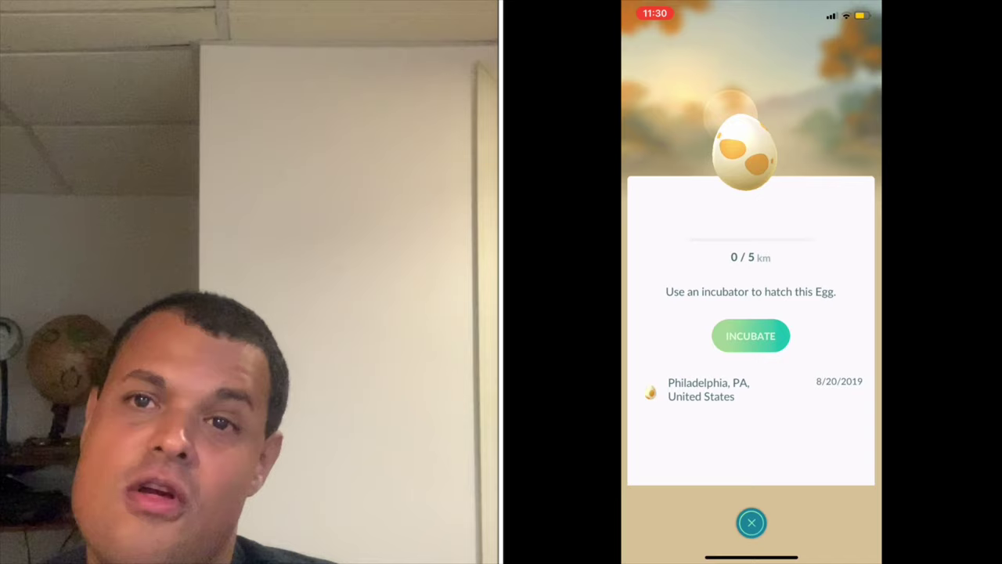
{"action": "left_click_drag", "start_coordinate": [815, 314], "coordinate": [674, 314]}
Close the egg details to return to the nine-egg collection grid.
{"action": "left_click", "coordinate": [751, 522]}
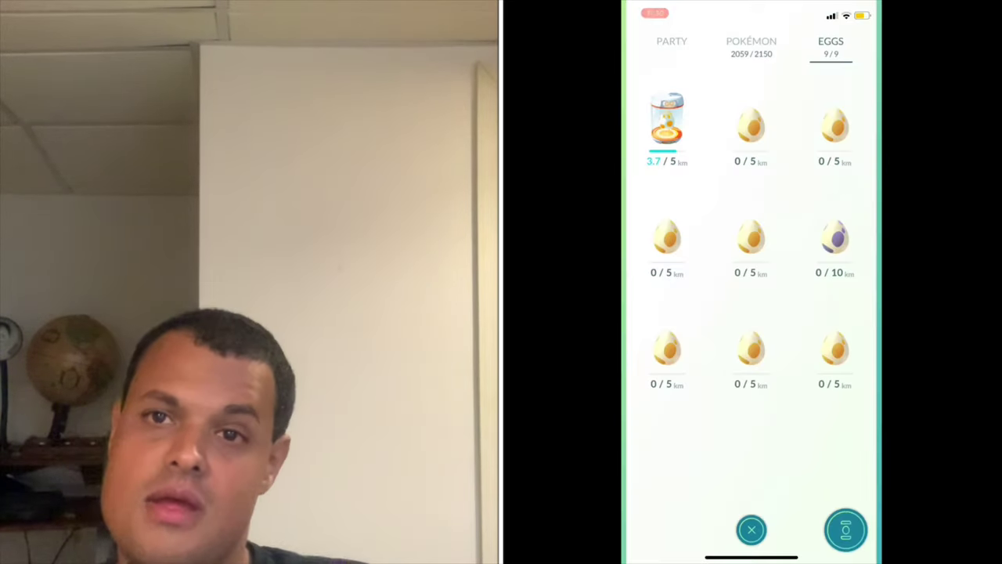